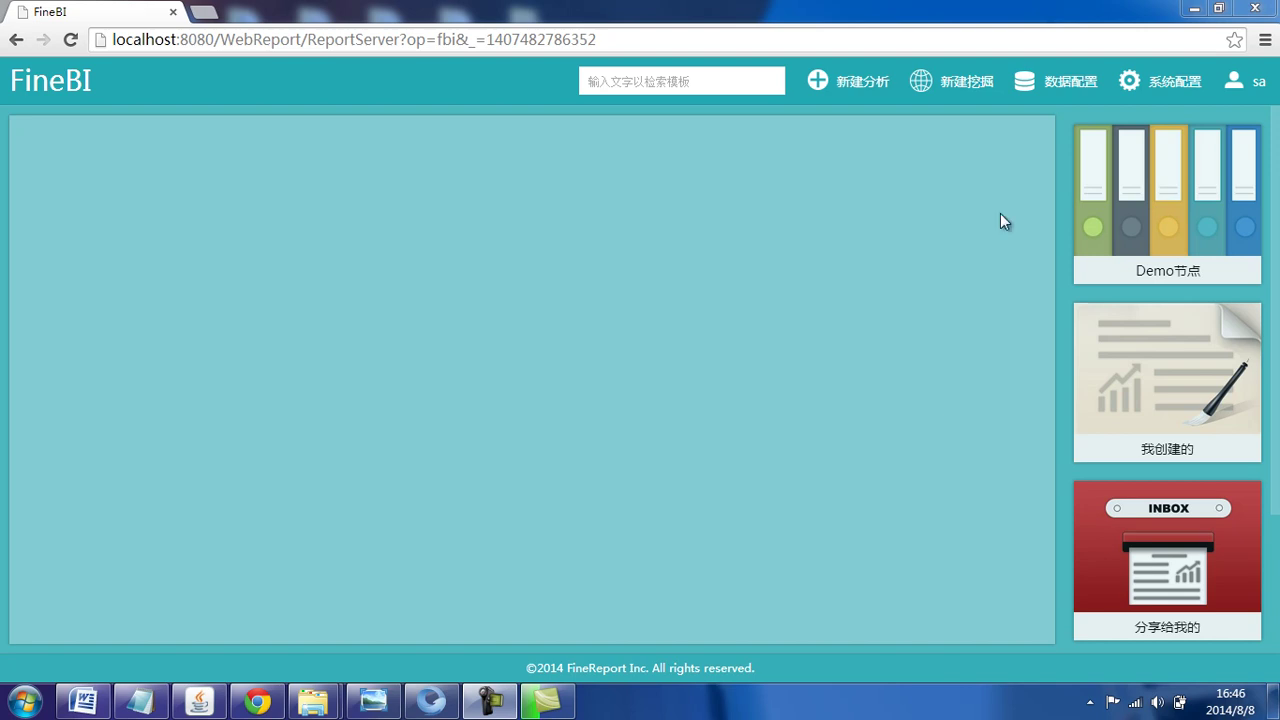
# Start a new business package in 数据配置 and select the contract, product and capital_return tables from the FRDemo connection
pyautogui.click(1048, 99)
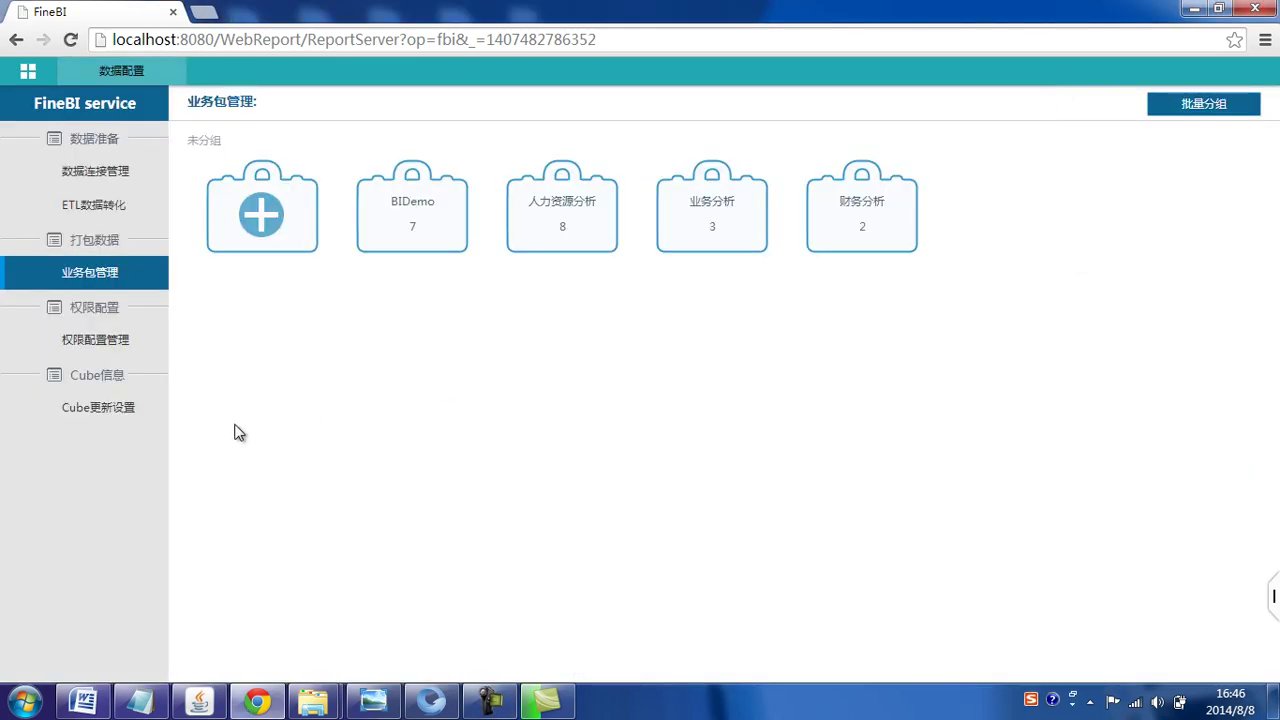
pyautogui.moveTo(930, 203)
pyautogui.click(274, 228)
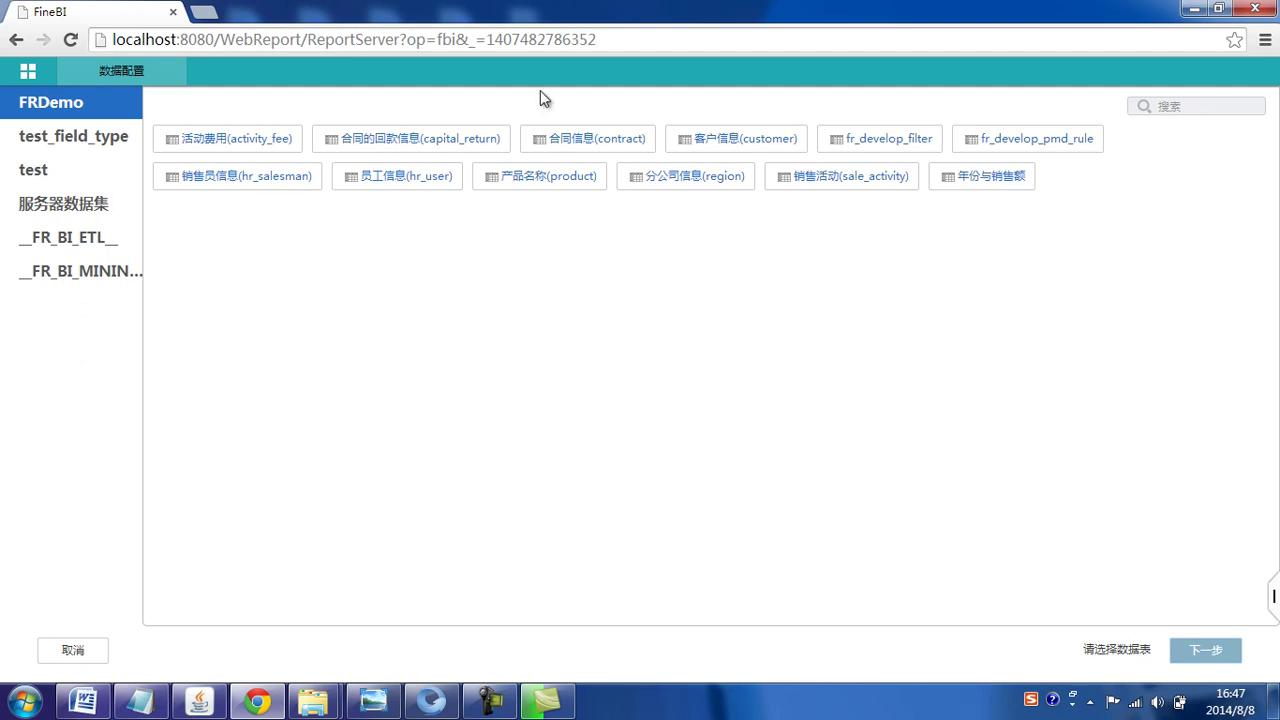
pyautogui.click(583, 148)
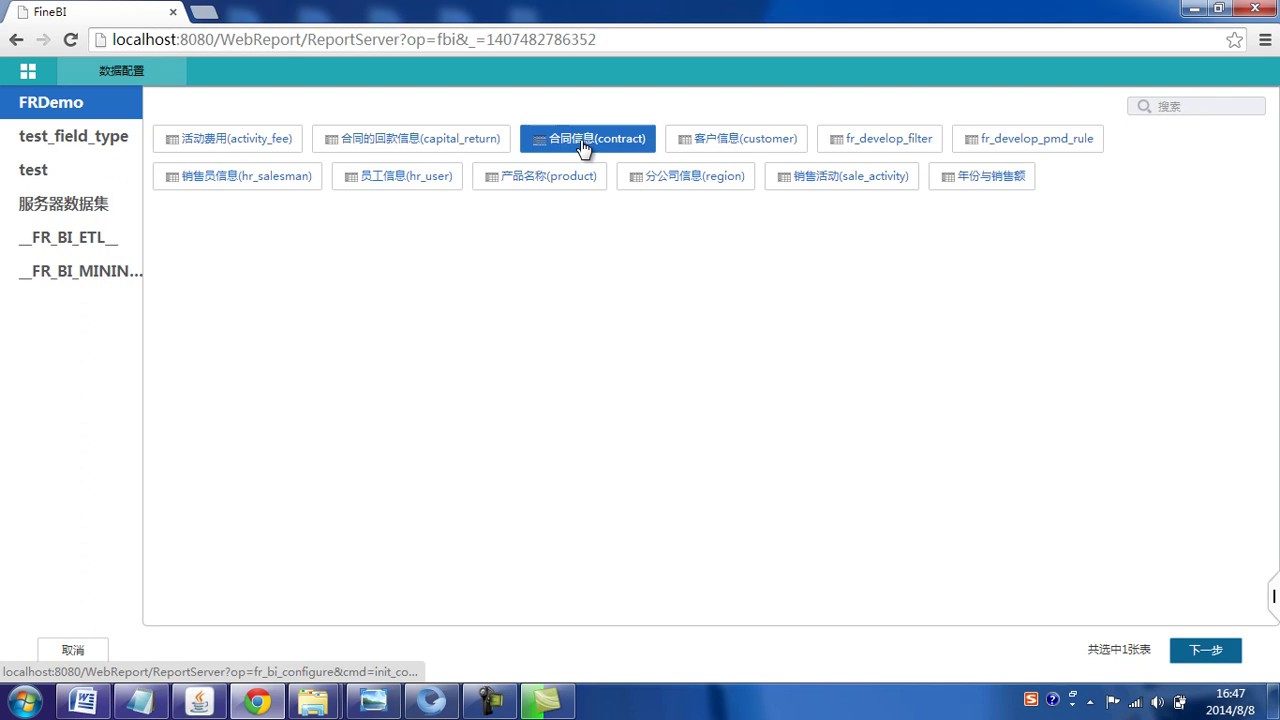
pyautogui.click(530, 188)
pyautogui.click(460, 141)
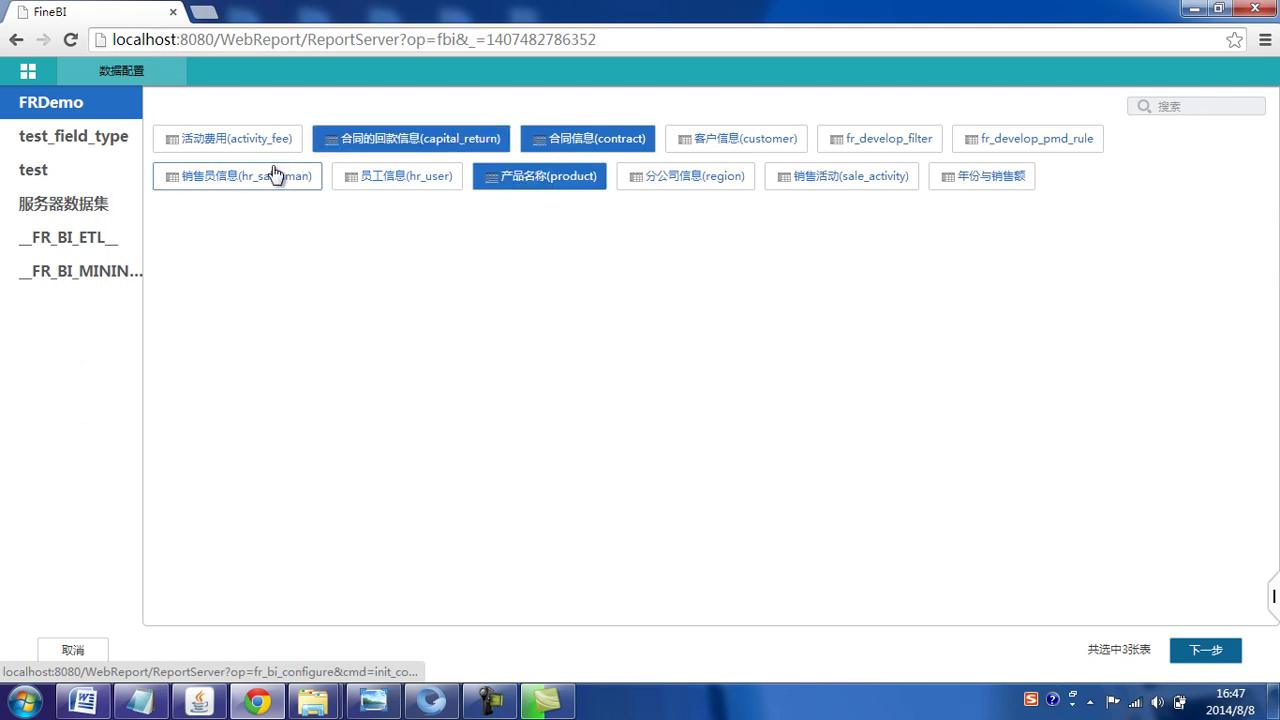
# Add the contract, customer and capital_return tables from the test connection and proceed with the selected tables
pyautogui.click(88, 175)
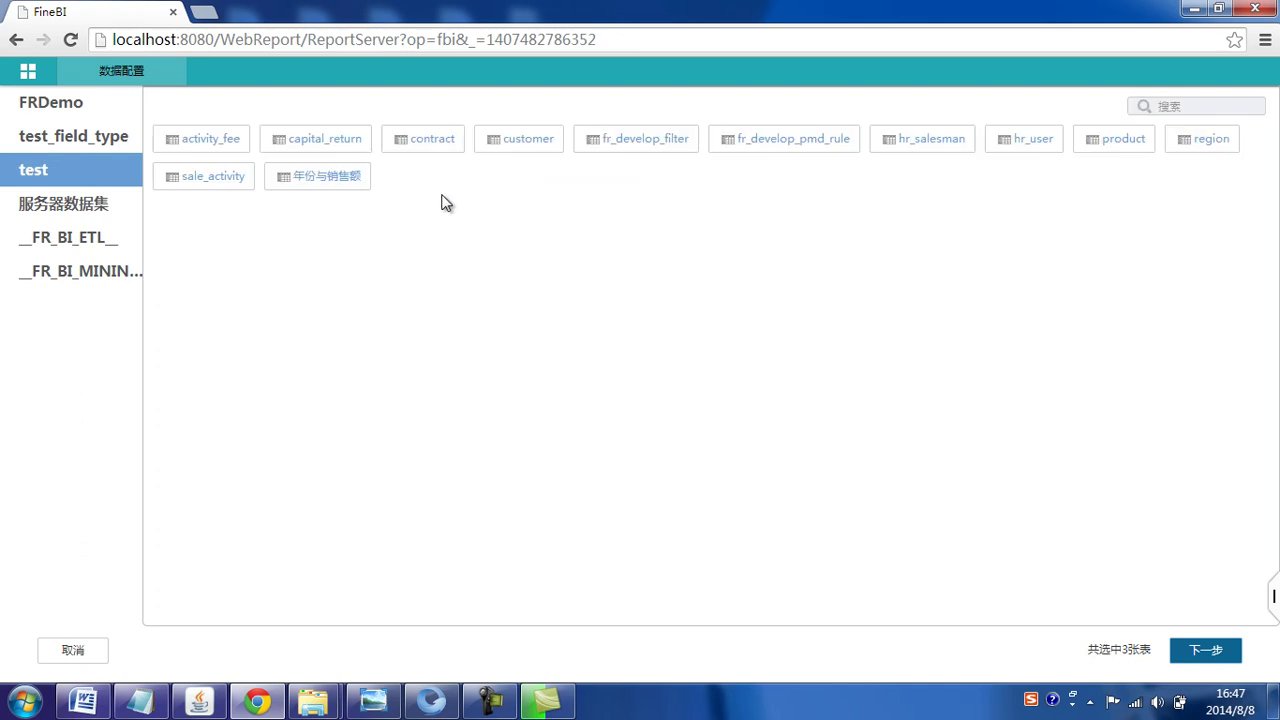
pyautogui.click(455, 148)
pyautogui.click(530, 150)
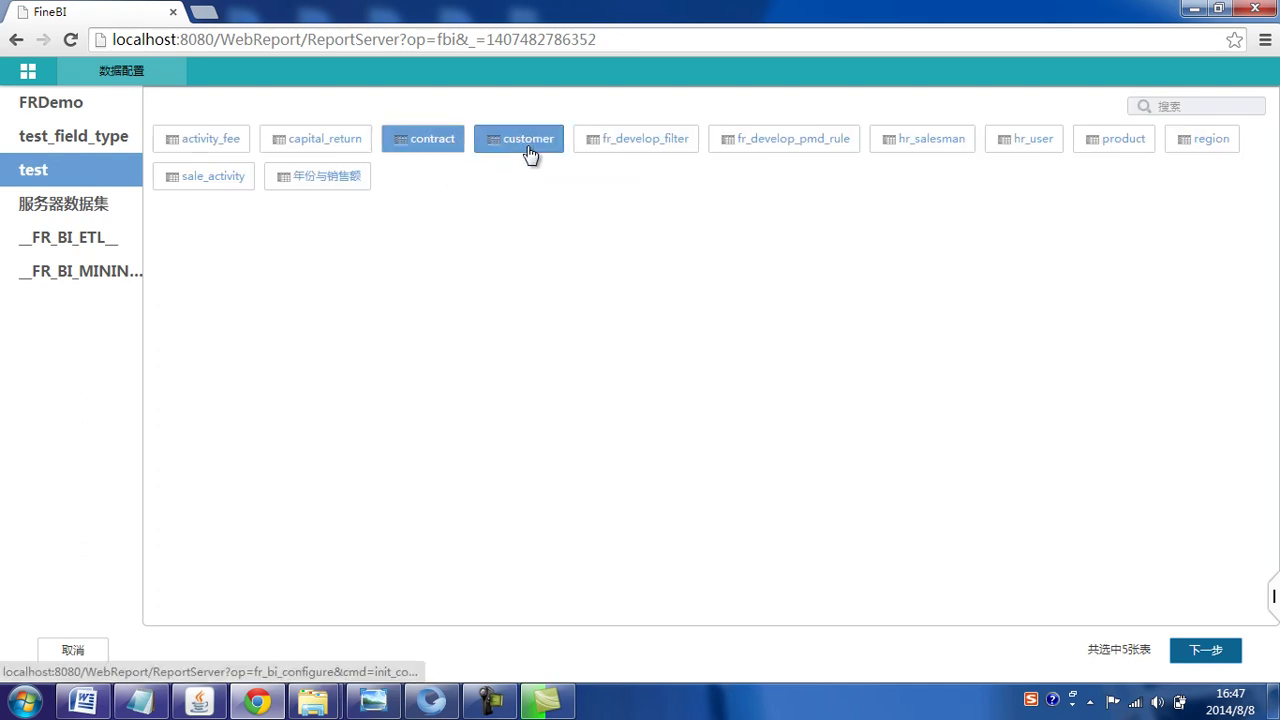
pyautogui.click(345, 148)
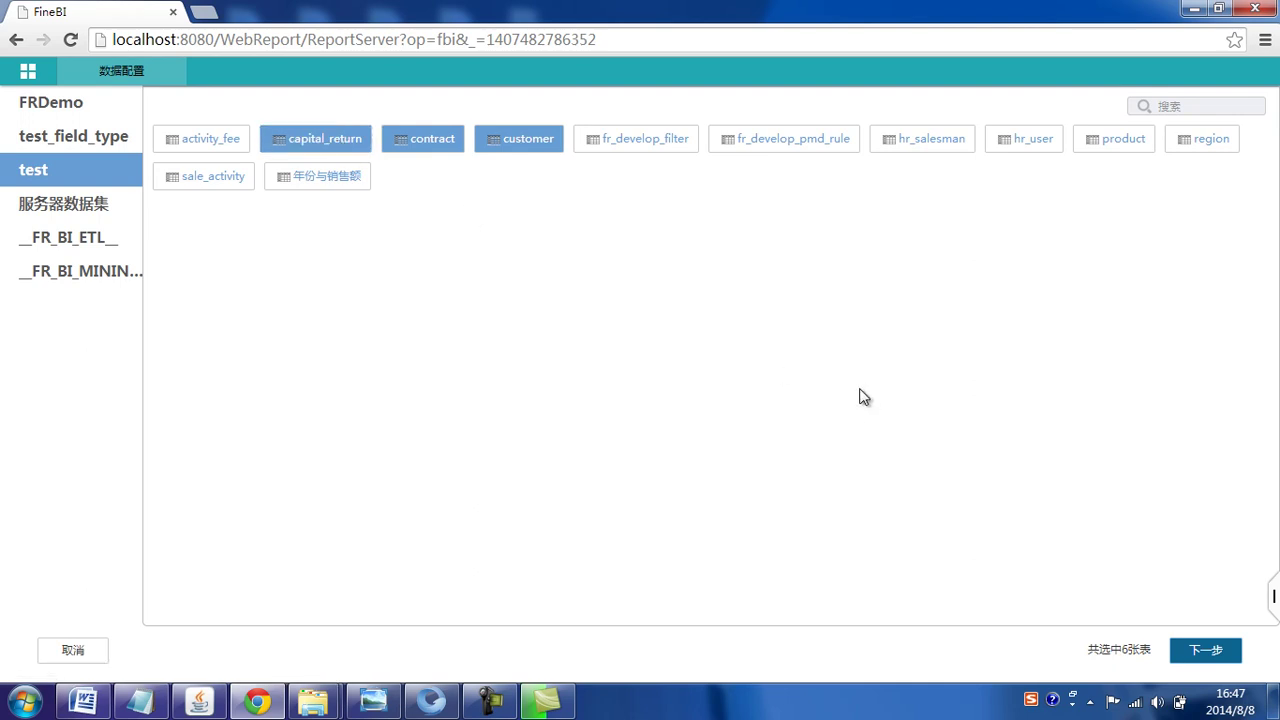
pyautogui.click(1203, 651)
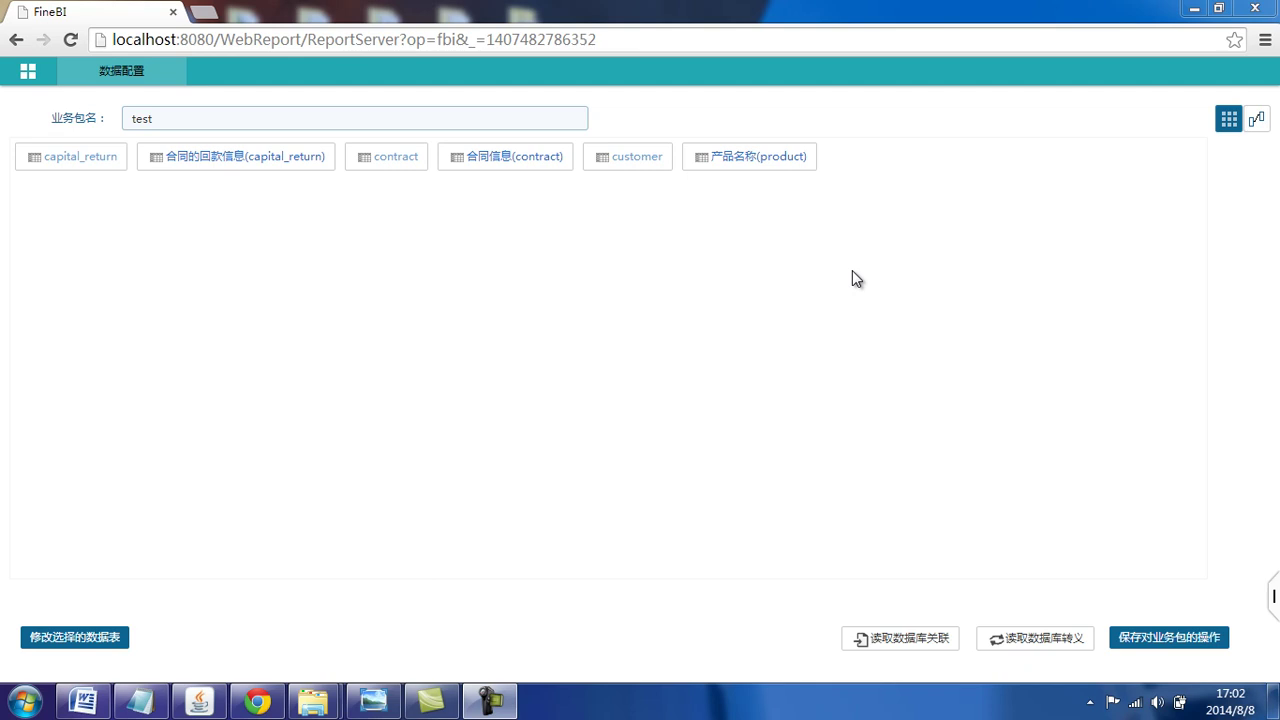
# Give the test connection's contract table the display name 合同信息
pyautogui.click(396, 160)
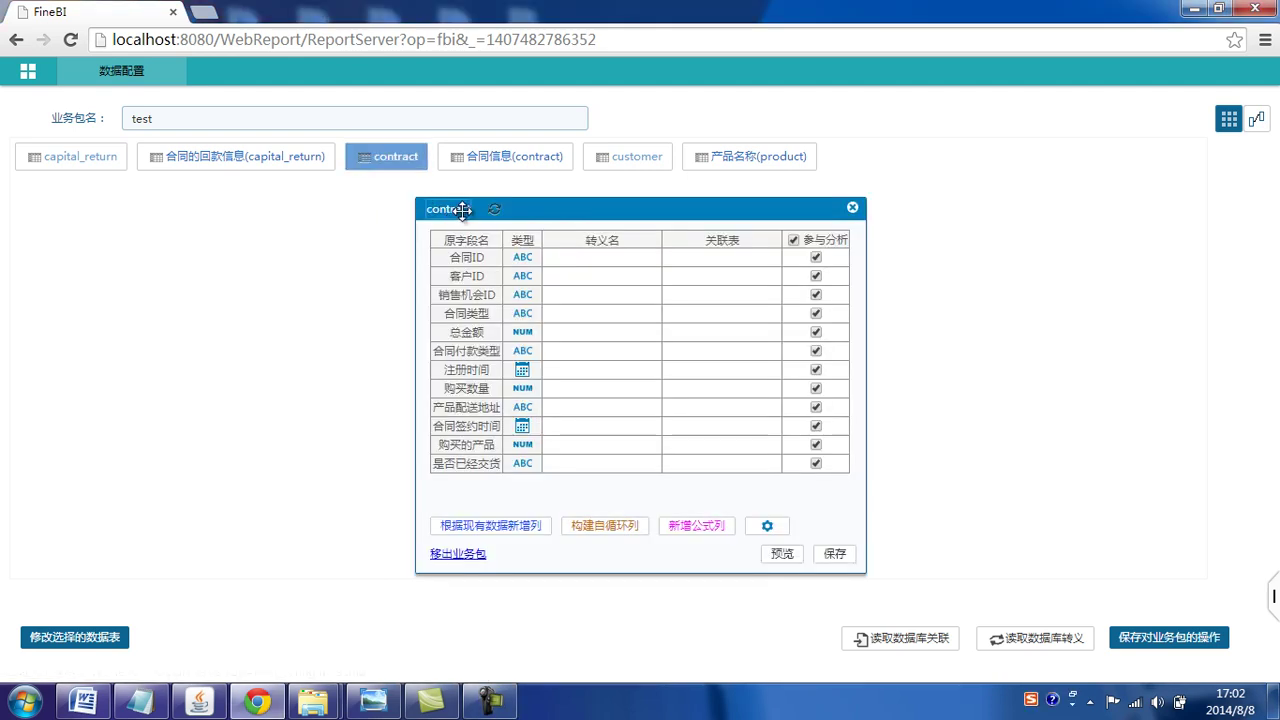
pyautogui.click(462, 209)
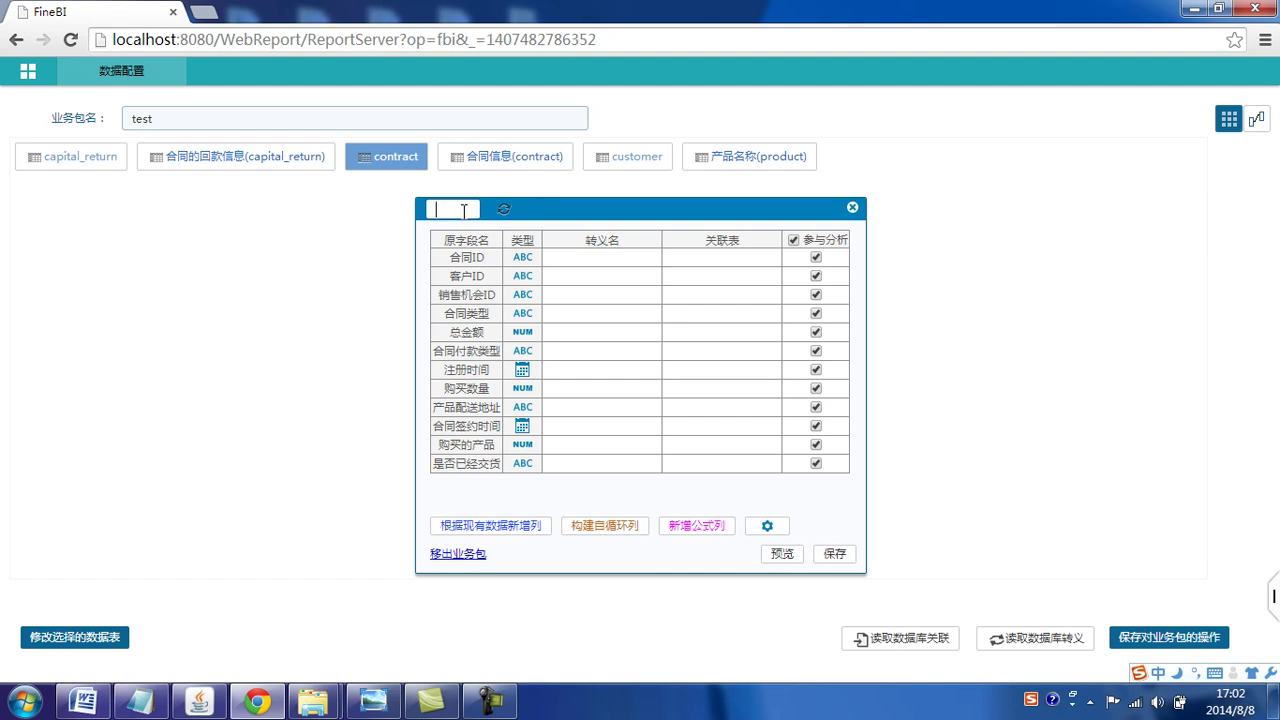
pyautogui.write('hetongxinxi')
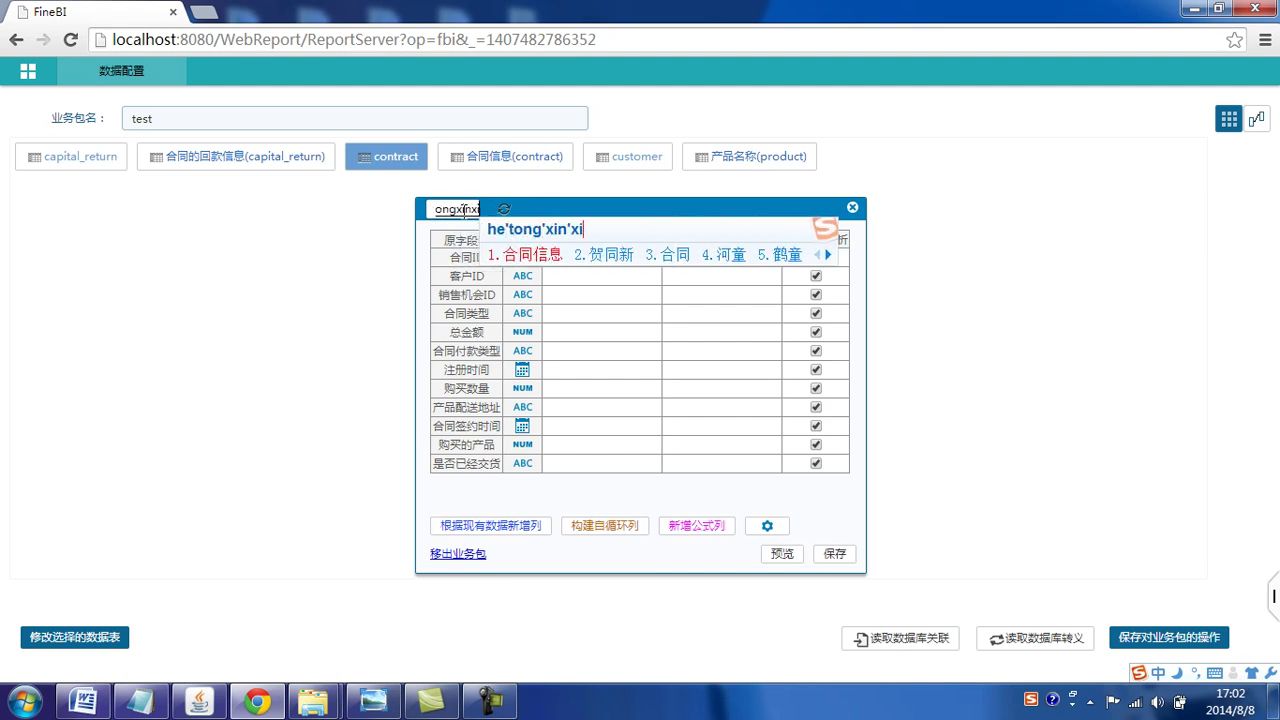
pyautogui.press('space')
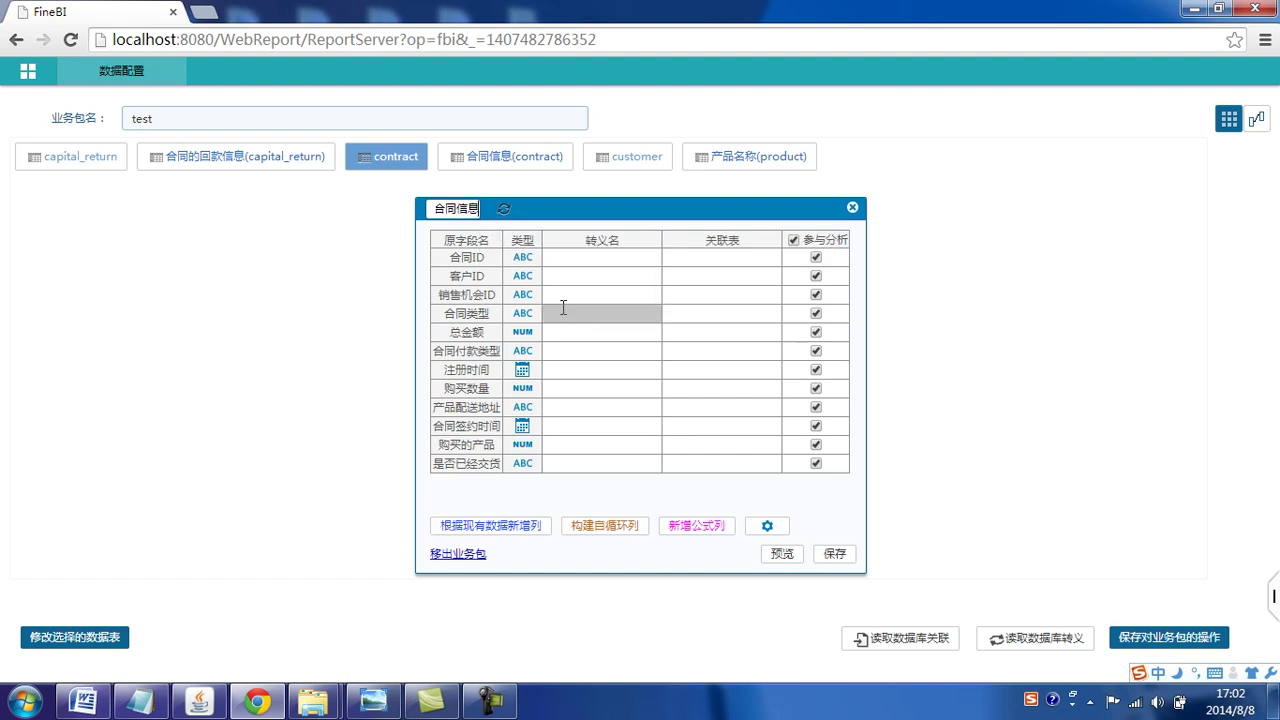
pyautogui.press('Return')
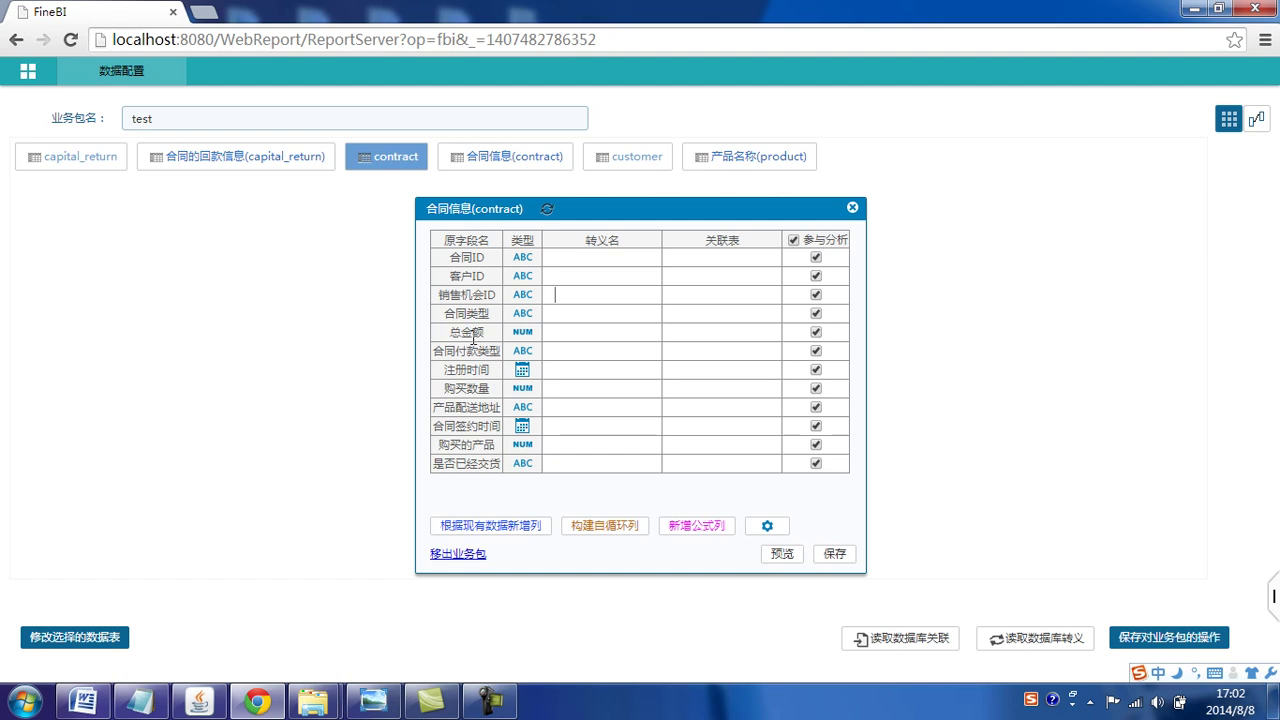
# Set the 总金额 field's alias to 合同总金额, save the table settings and read the database translations for the package
pyautogui.click(583, 333)
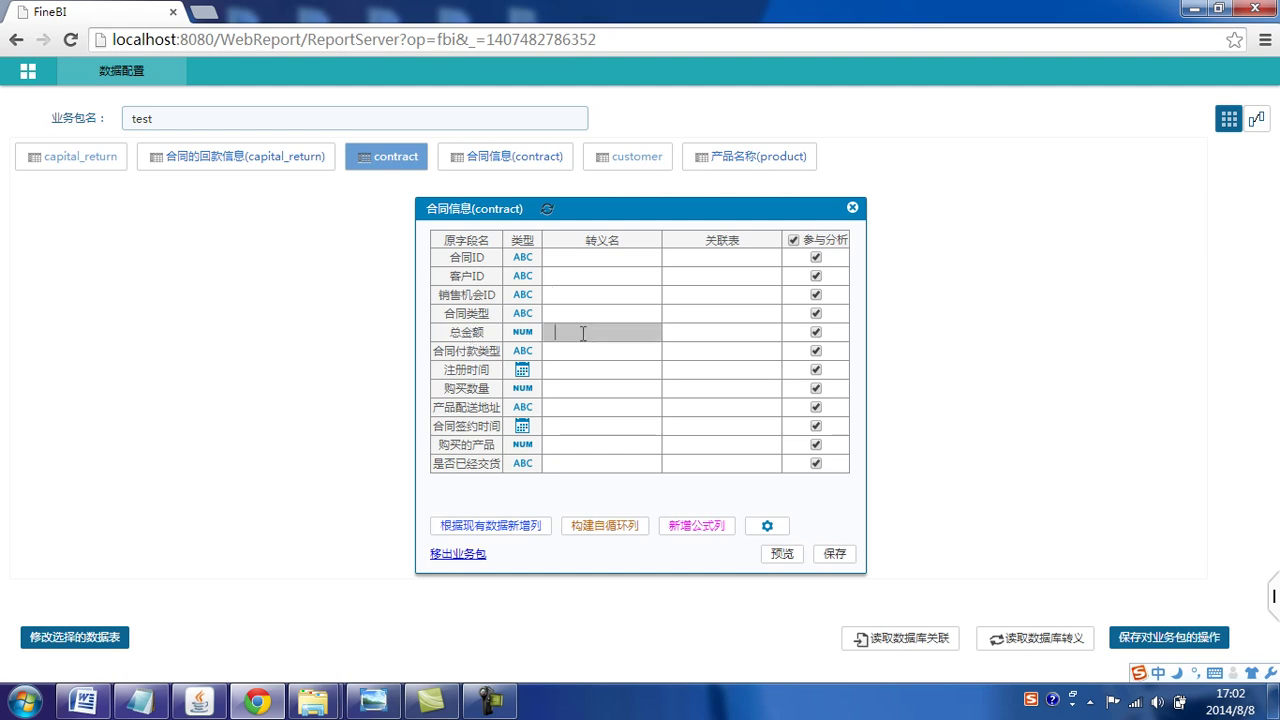
pyautogui.write('hetong')
pyautogui.press('space')
pyautogui.write('zongjine')
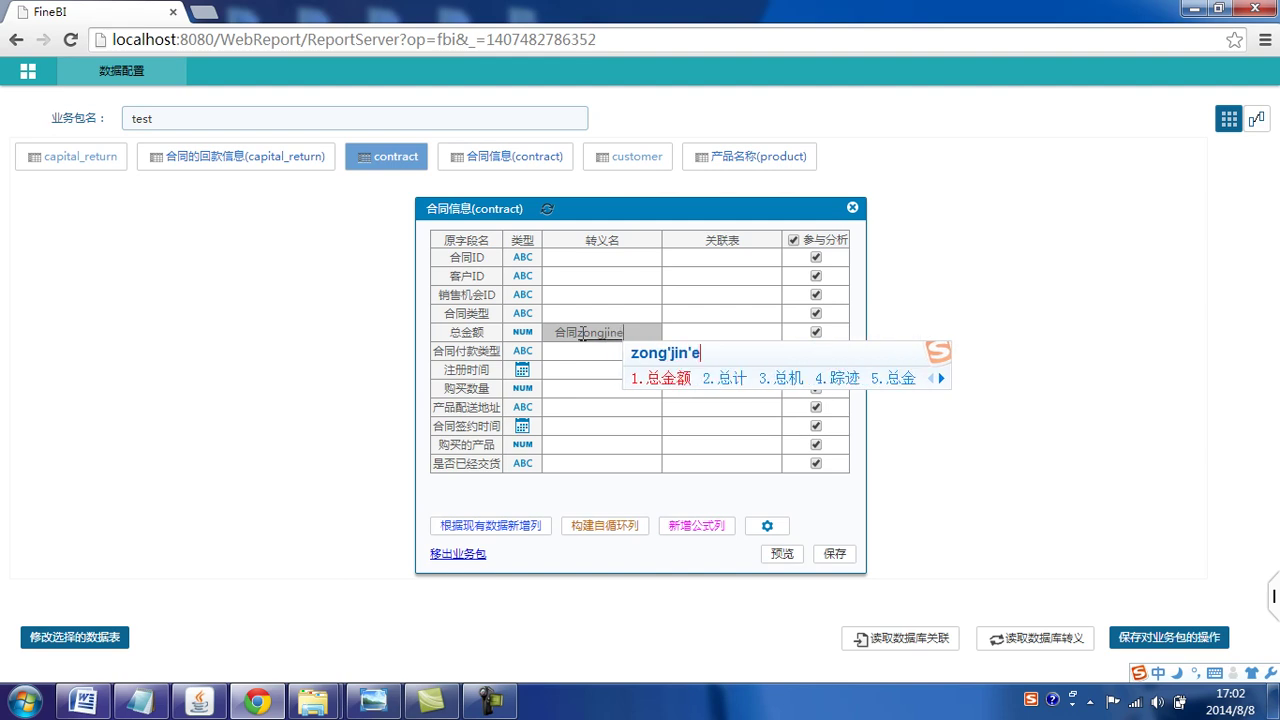
pyautogui.press('space')
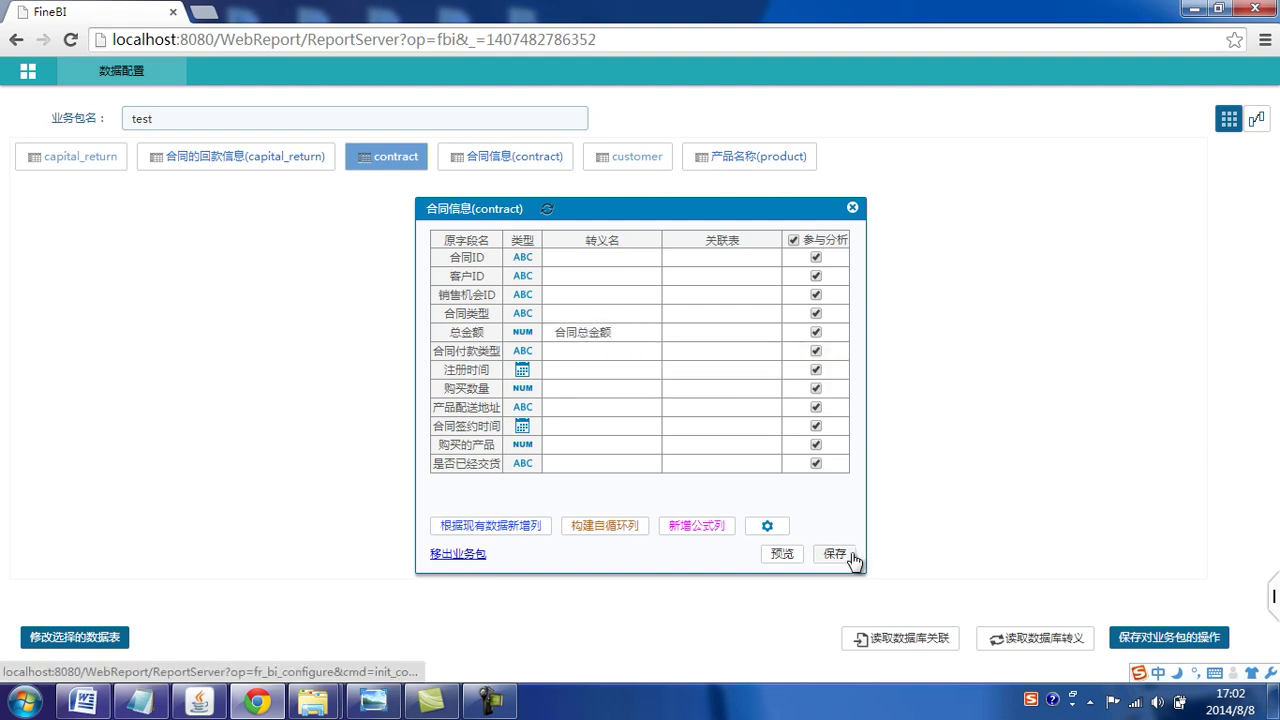
pyautogui.click(852, 558)
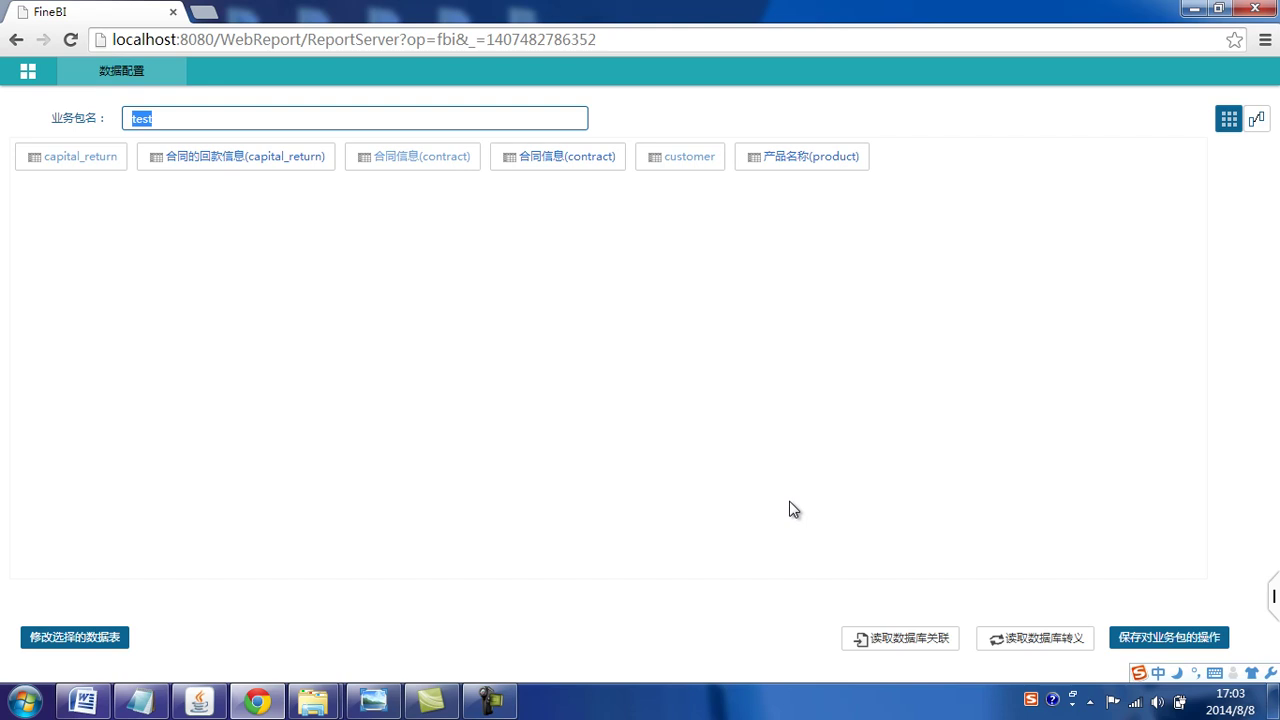
pyautogui.click(1038, 645)
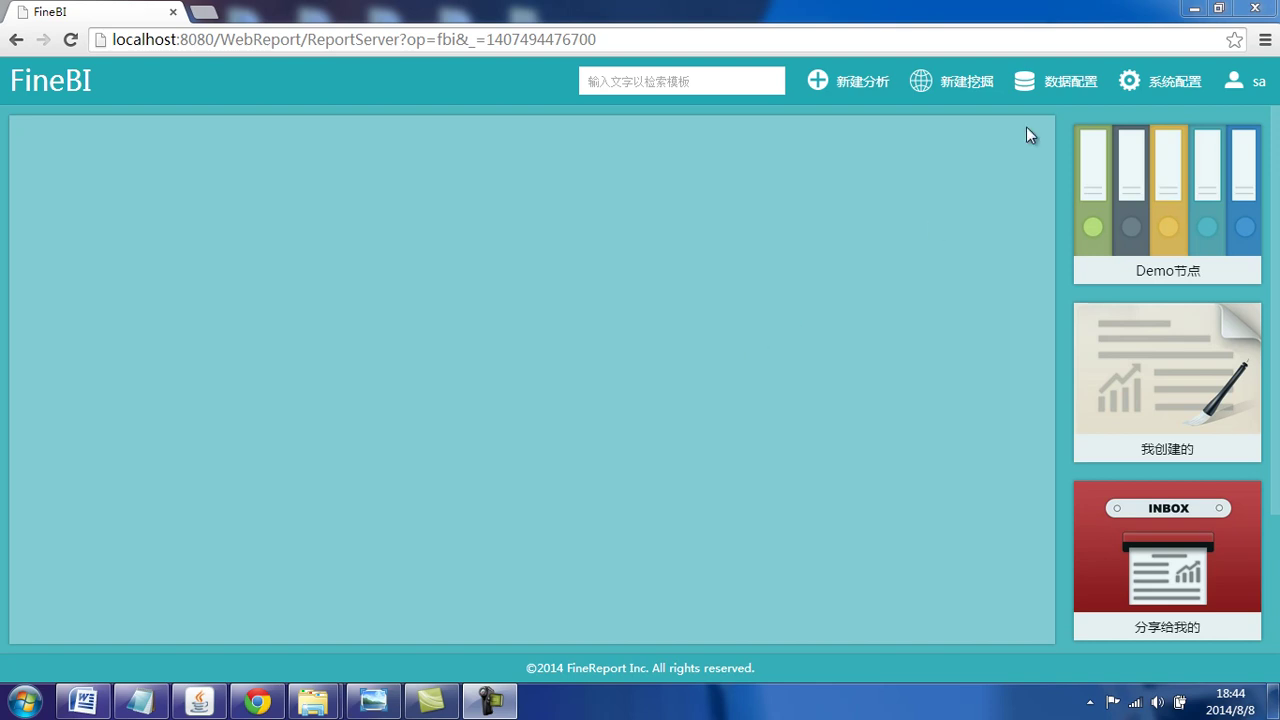
# Open the field settings of the 合同的回款信息(capital_return) table in the test business package
pyautogui.click(1058, 90)
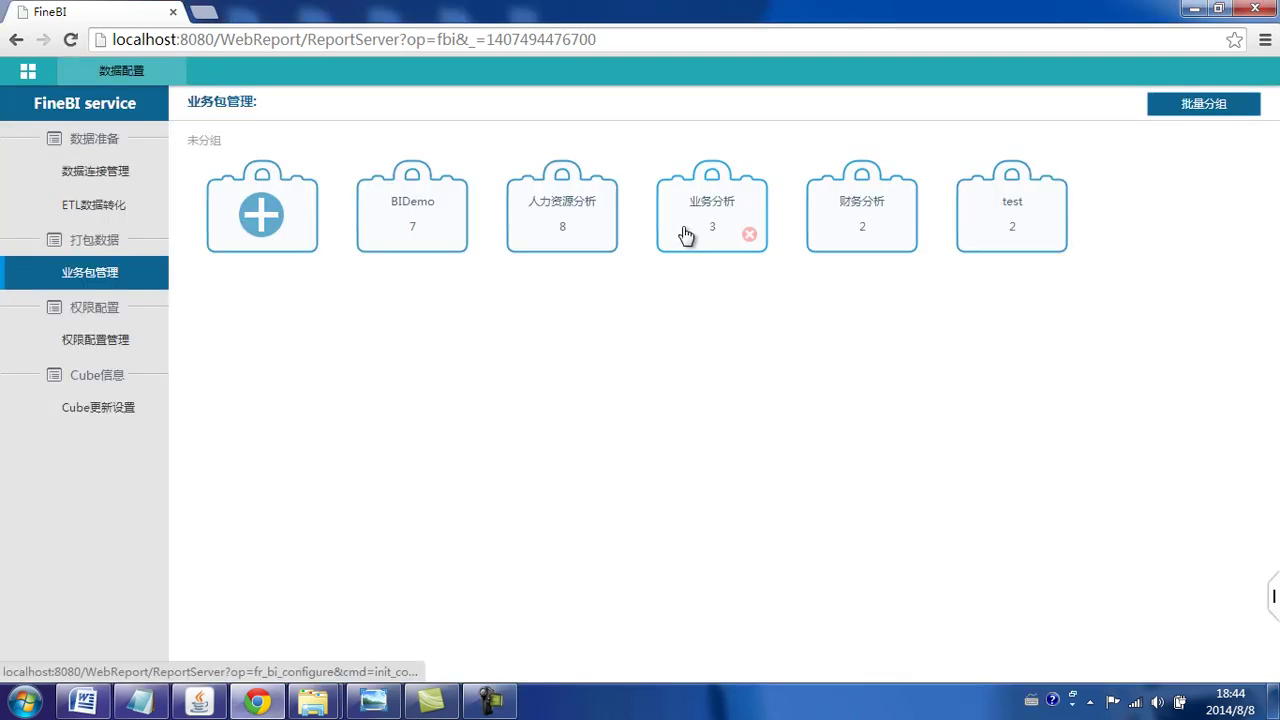
pyautogui.click(1008, 236)
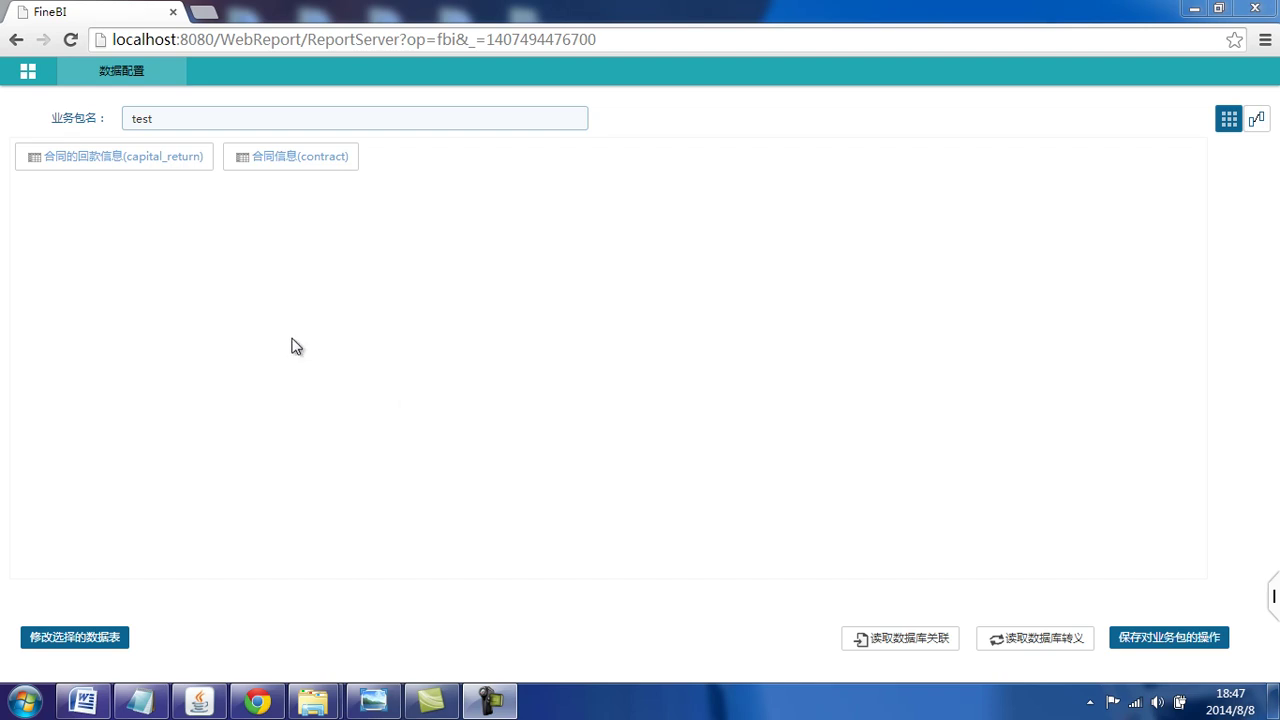
pyautogui.click(134, 159)
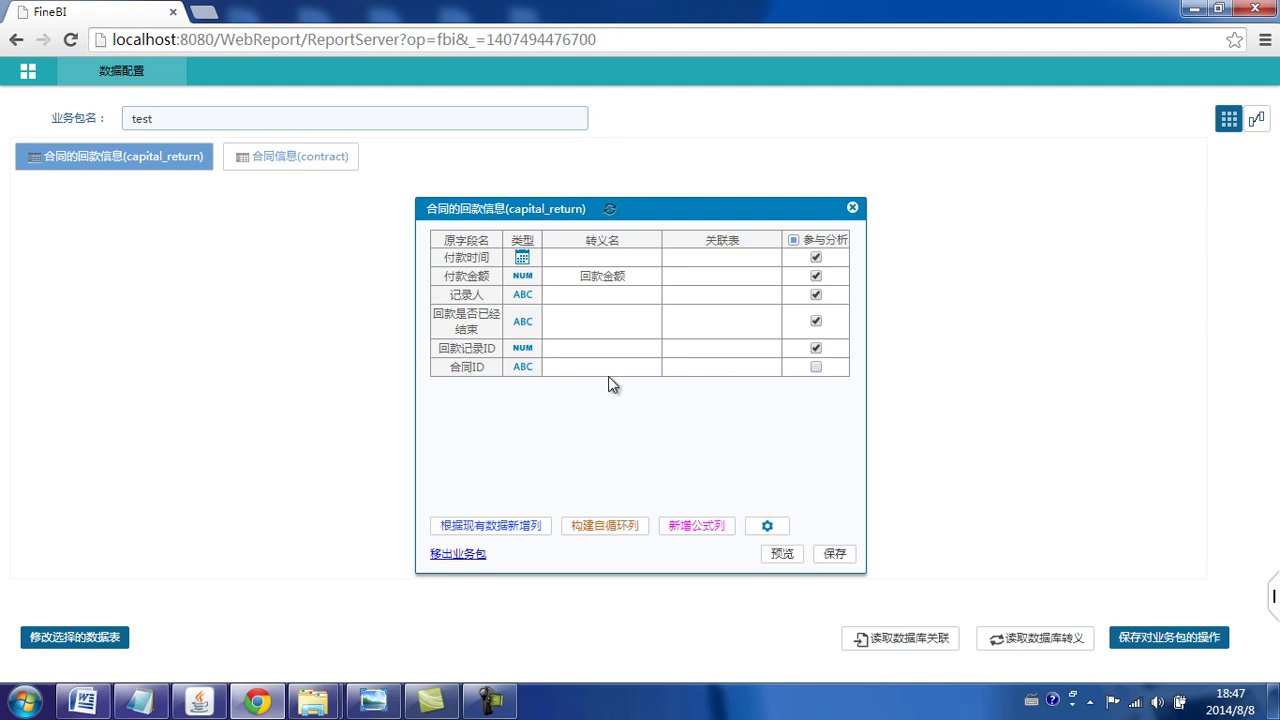
# Associate the table's 合同ID field with 合同ID of the 合同信息 table in the test package and save the settings
pyautogui.click(733, 377)
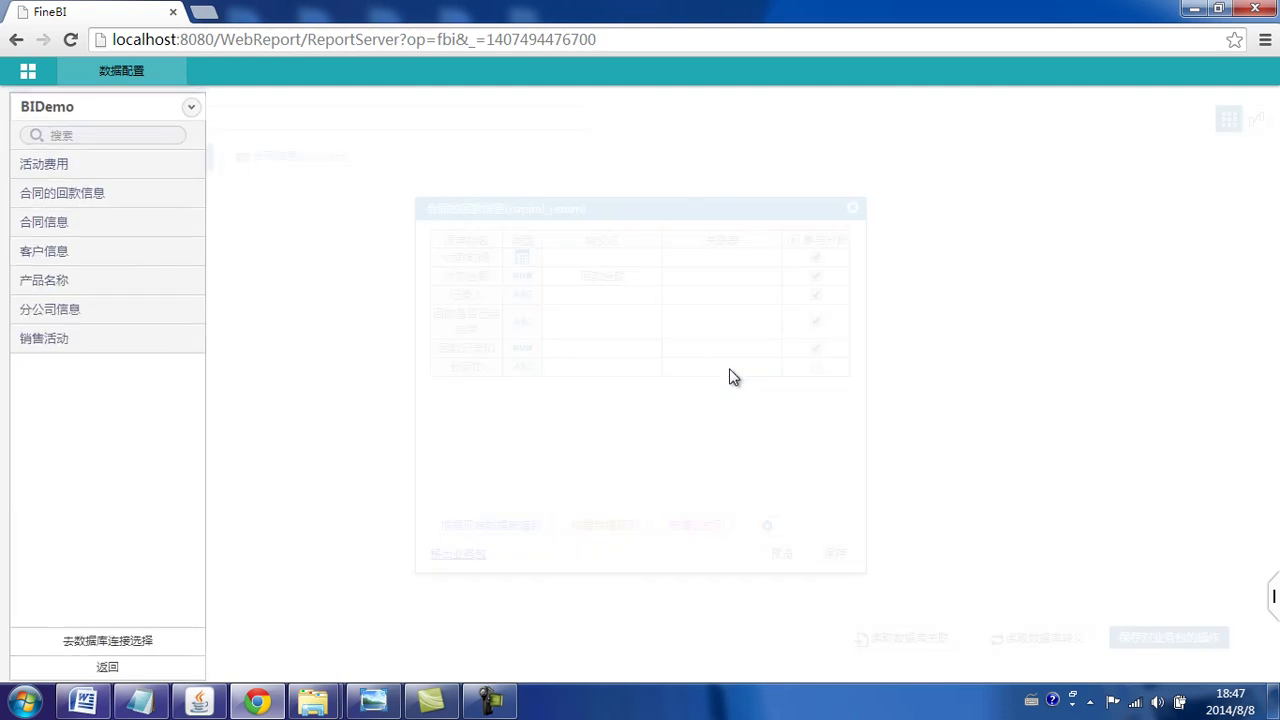
pyautogui.click(190, 108)
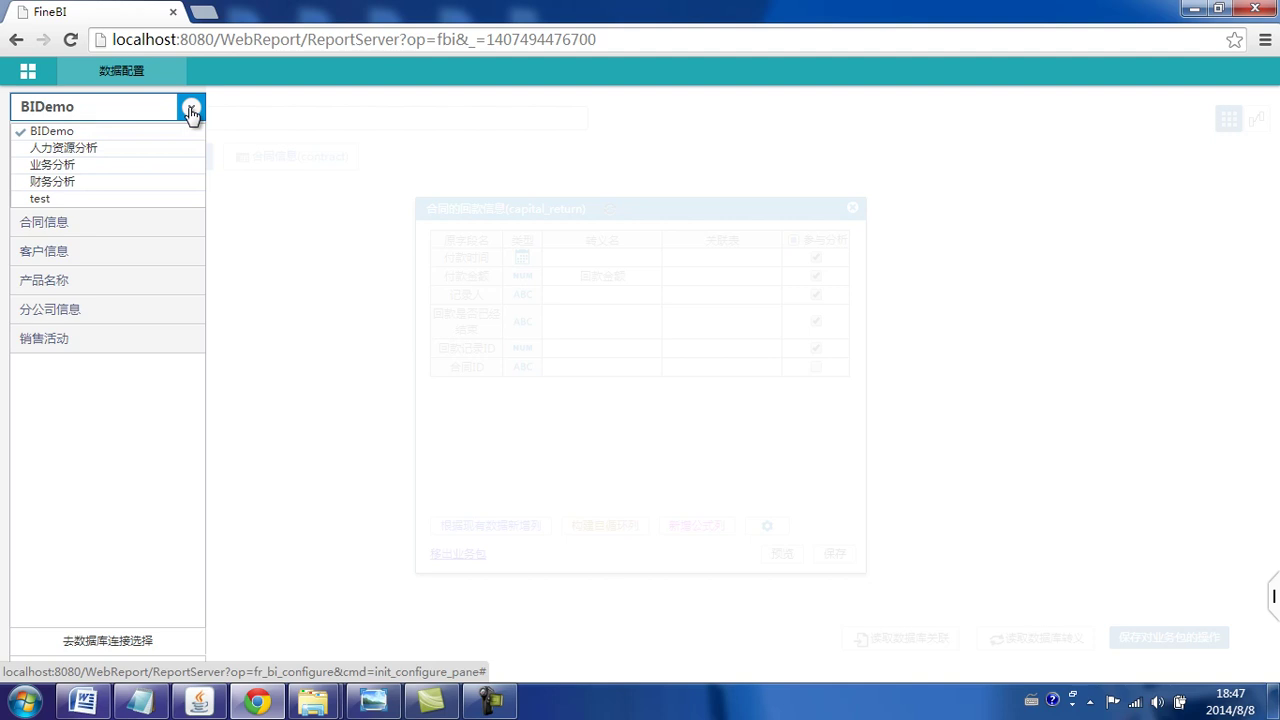
pyautogui.click(182, 201)
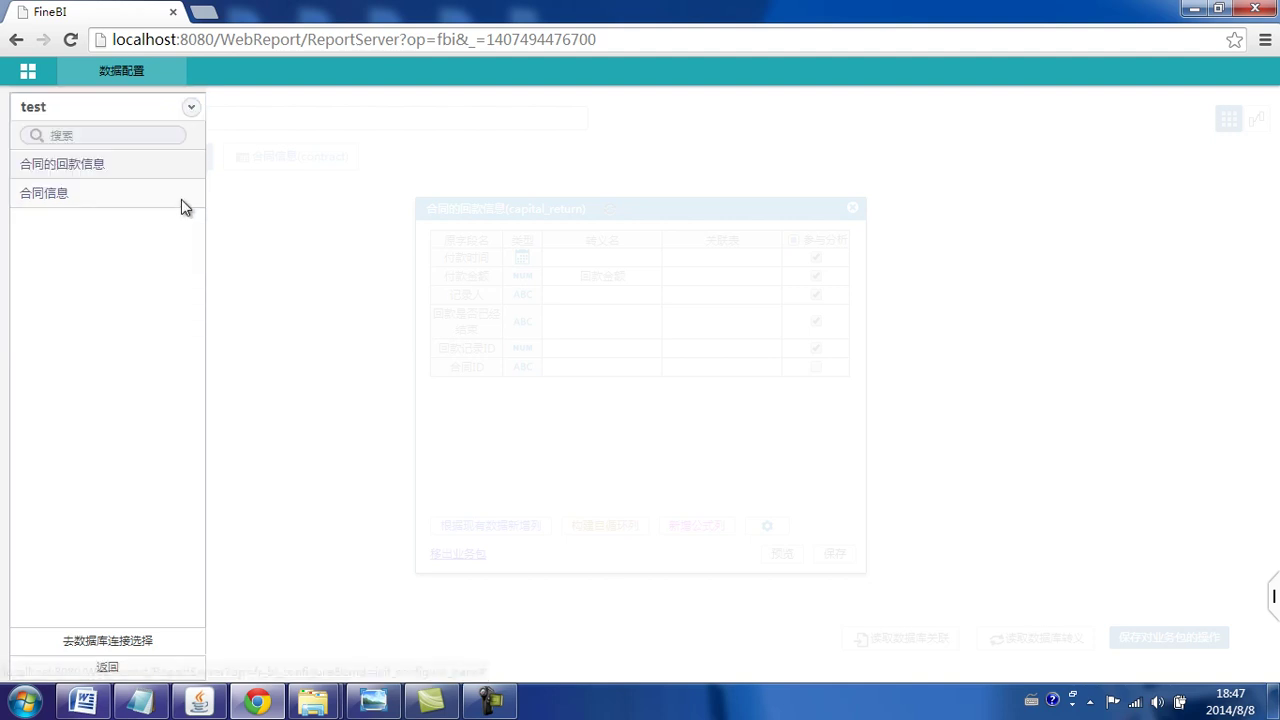
pyautogui.click(70, 199)
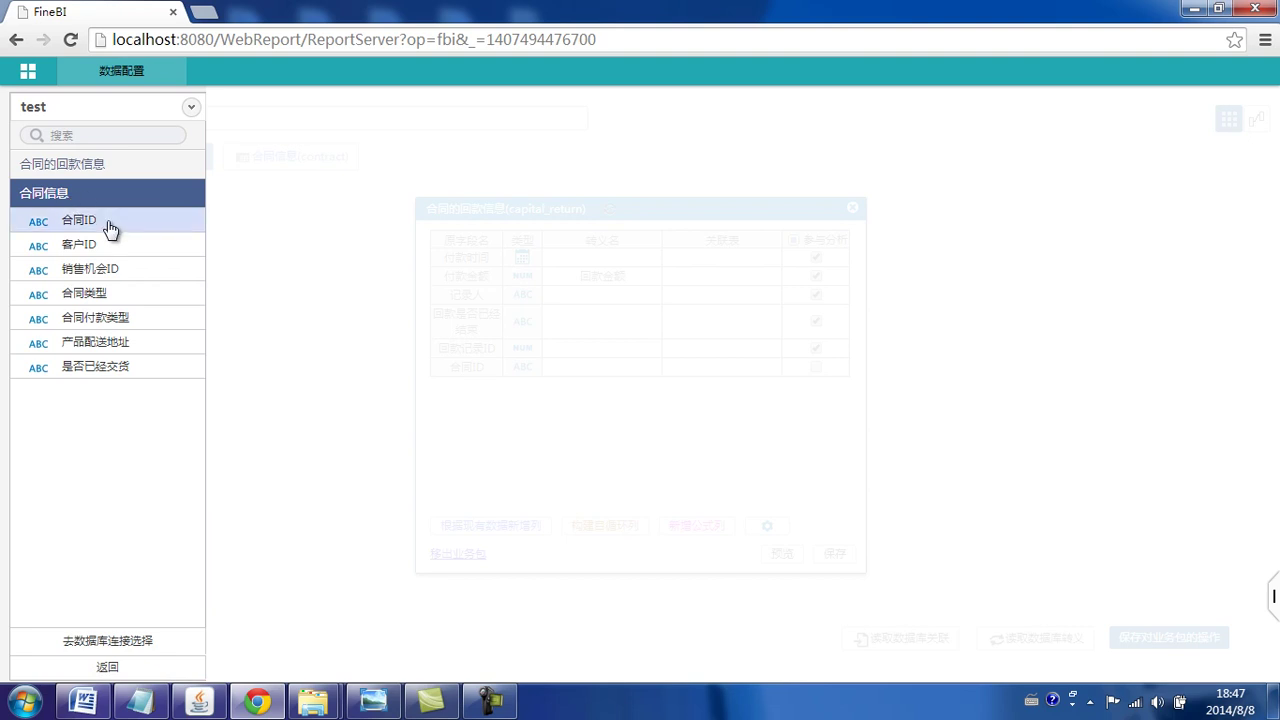
pyautogui.click(110, 229)
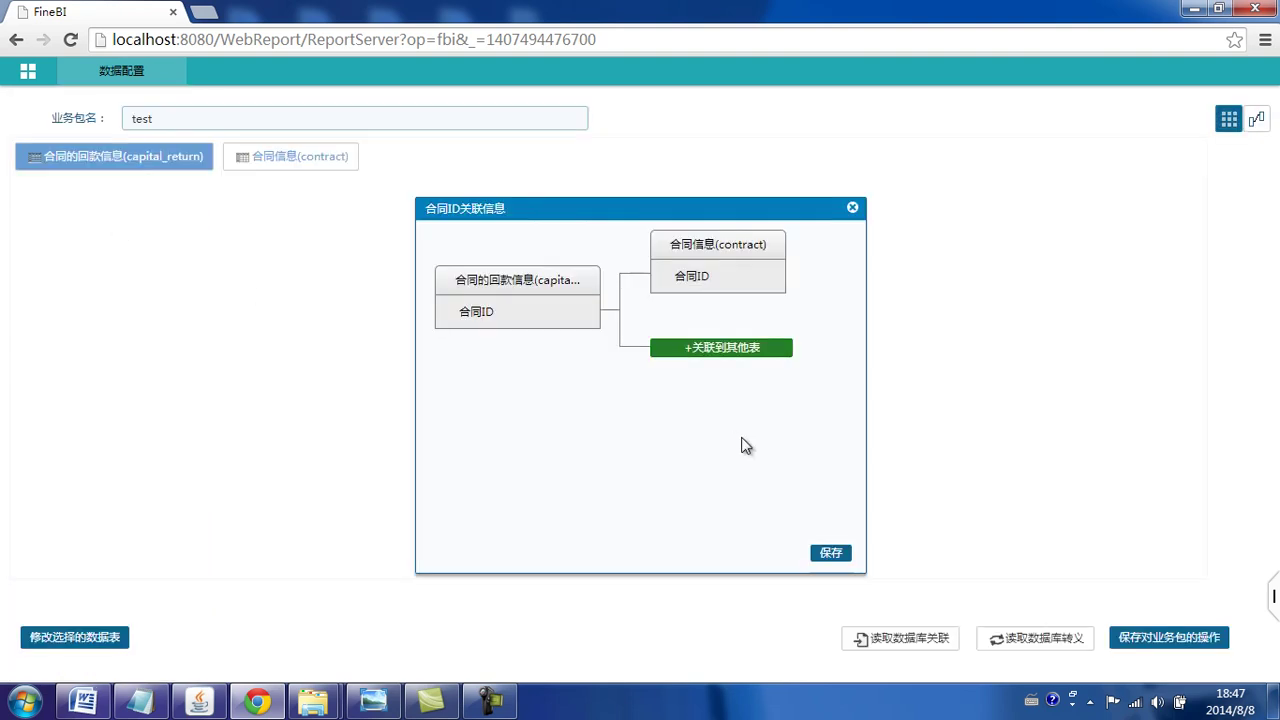
pyautogui.click(840, 557)
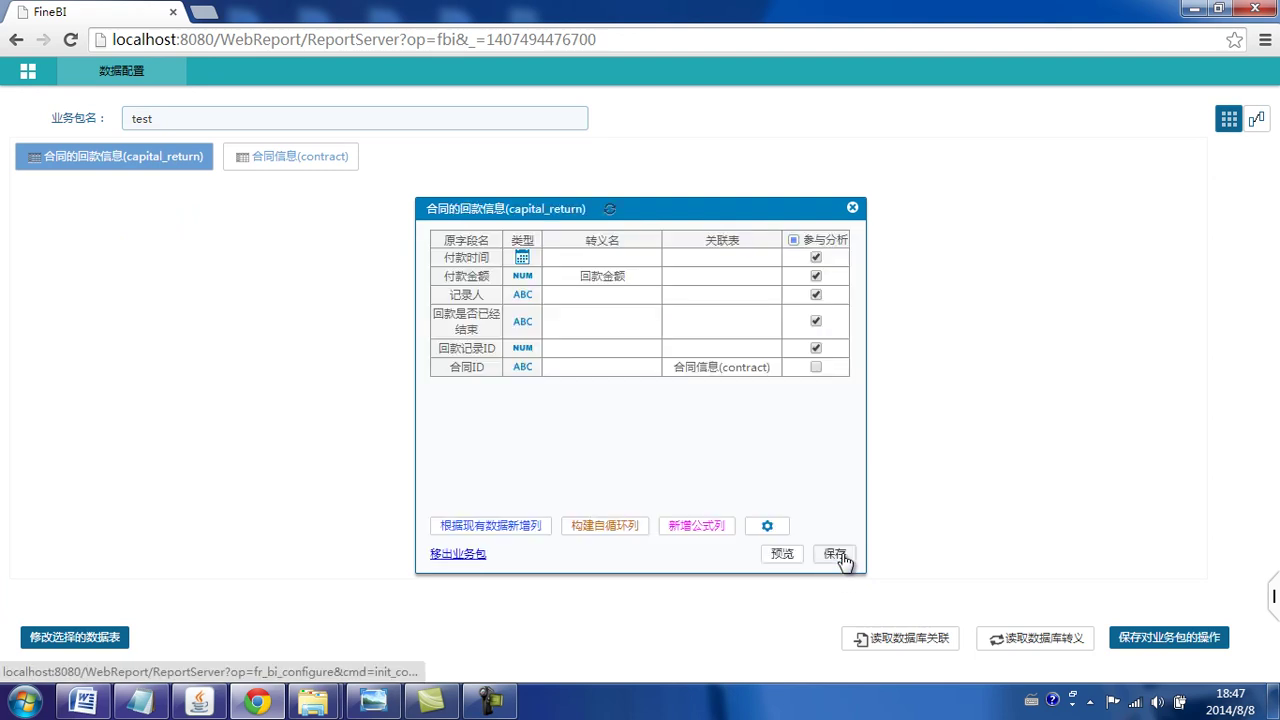
pyautogui.click(840, 557)
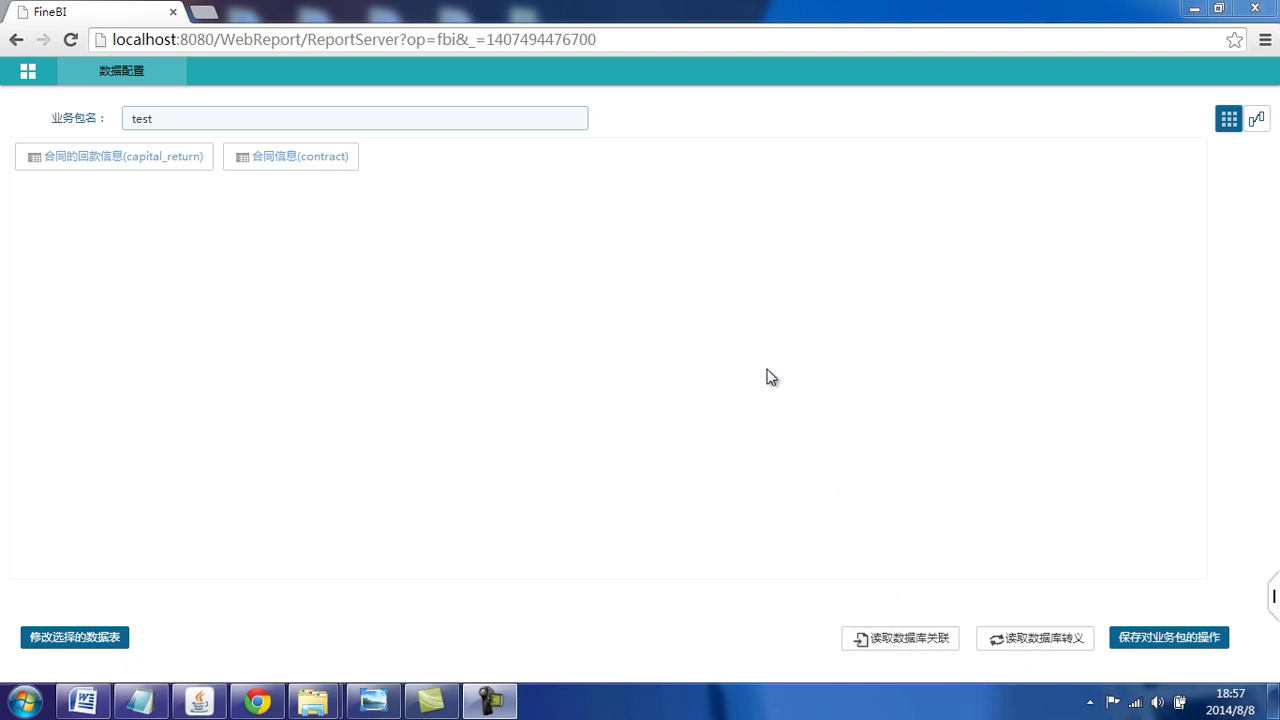
# Save the changes to the test business package and open the Cube更新设置 page
pyautogui.click(1165, 645)
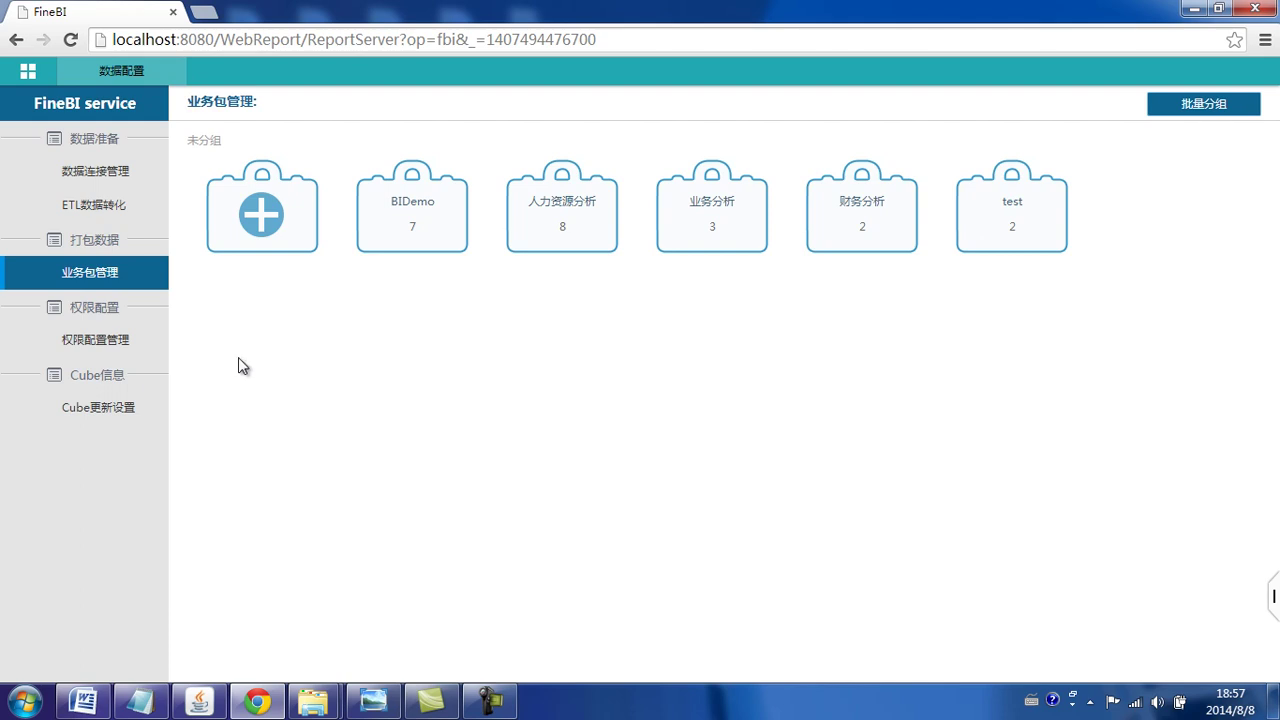
pyautogui.click(130, 410)
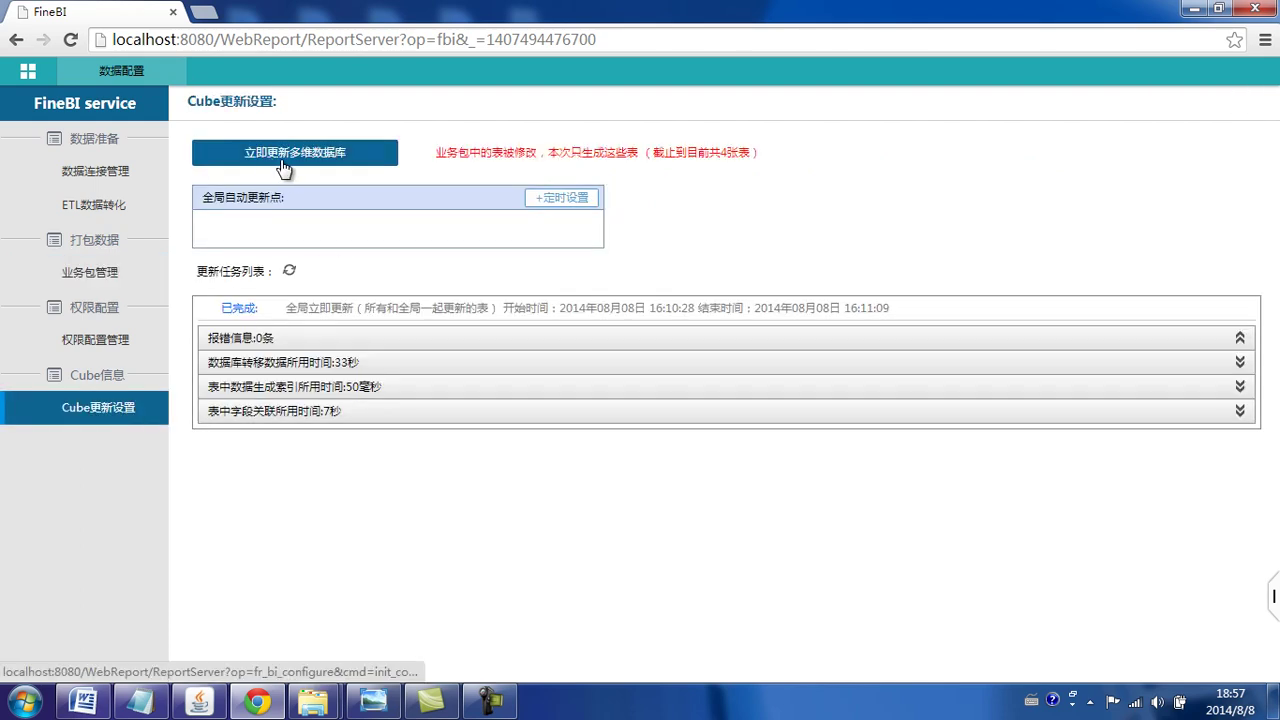